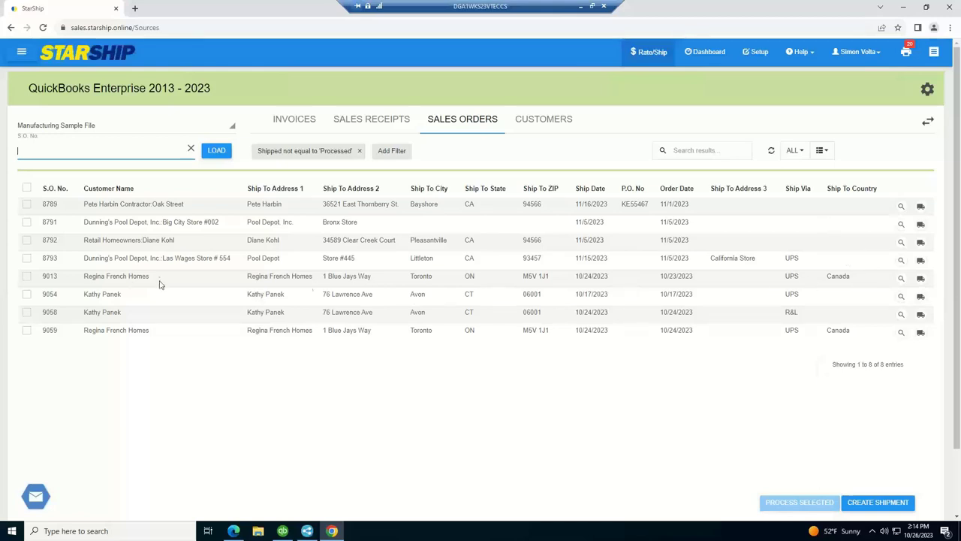
Create a shipment from the Regina French Homes sales order dated 10/23/2023 and enter the recipient's contact name
left_click(921, 279)
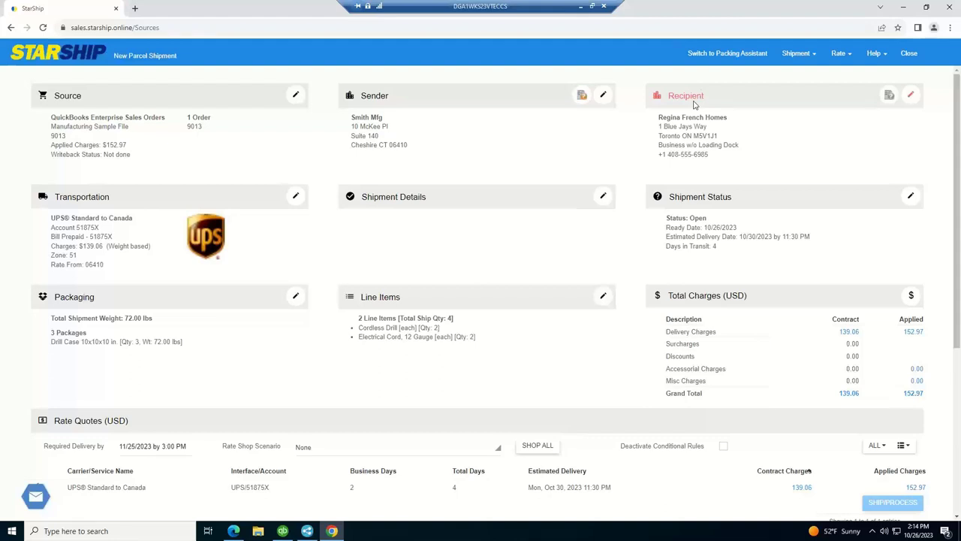
left_click(910, 96)
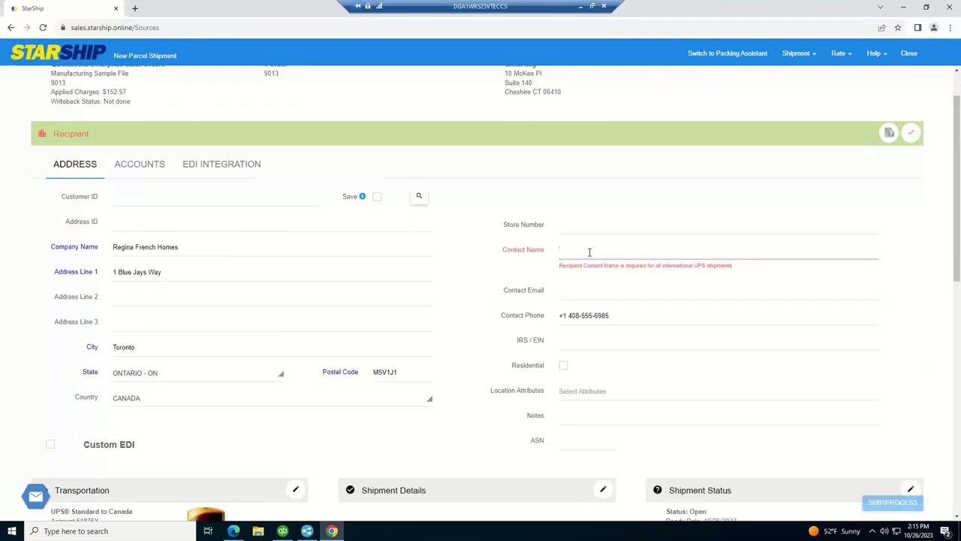
left_click(590, 252)
type("Jim Smith")
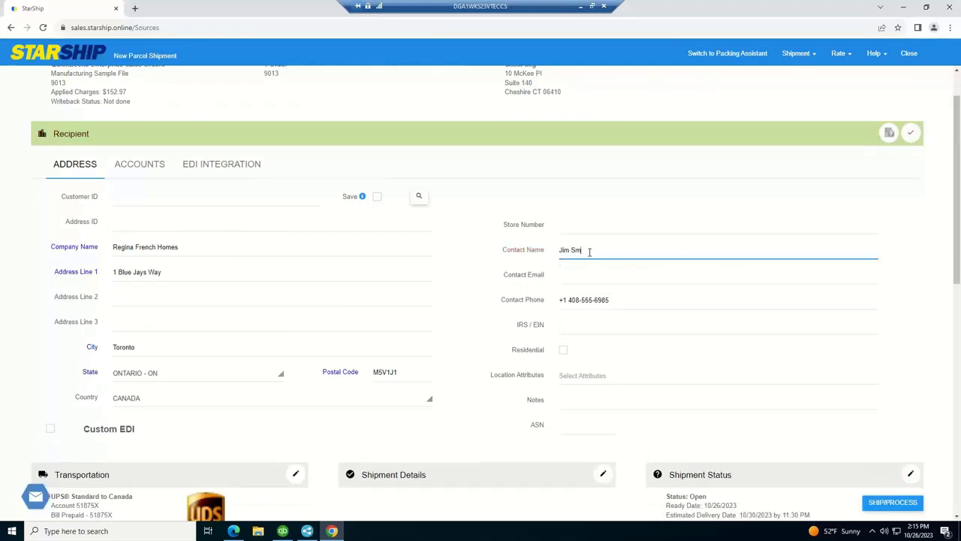
left_click(910, 133)
scroll(689, 143, "up", 1)
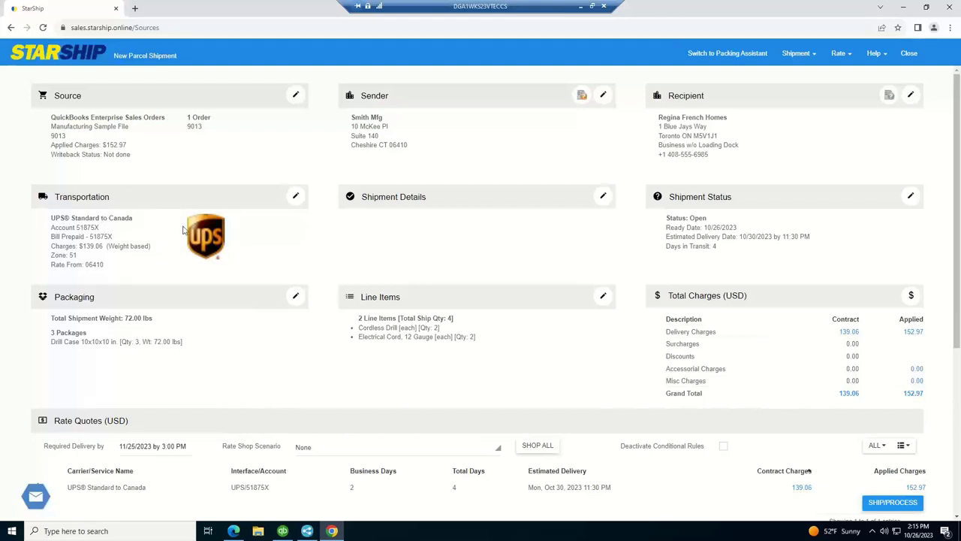
Review the shipment's transportation details and choose Prepaid from the billing options
left_click(296, 197)
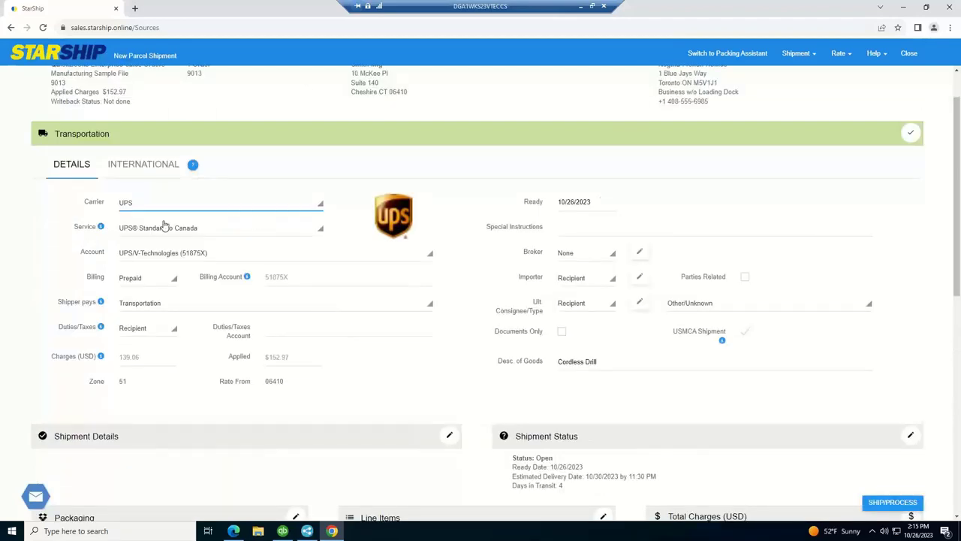
left_click(145, 279)
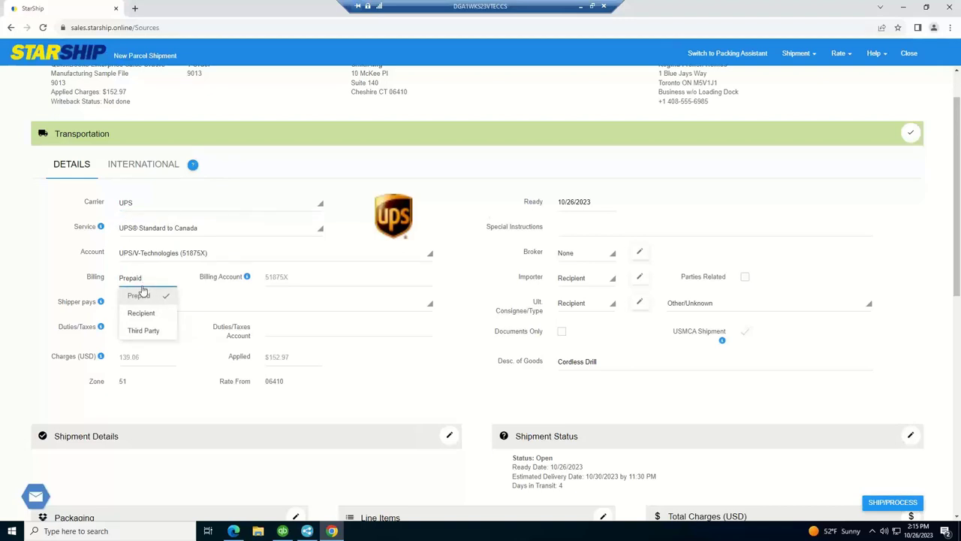
left_click(140, 295)
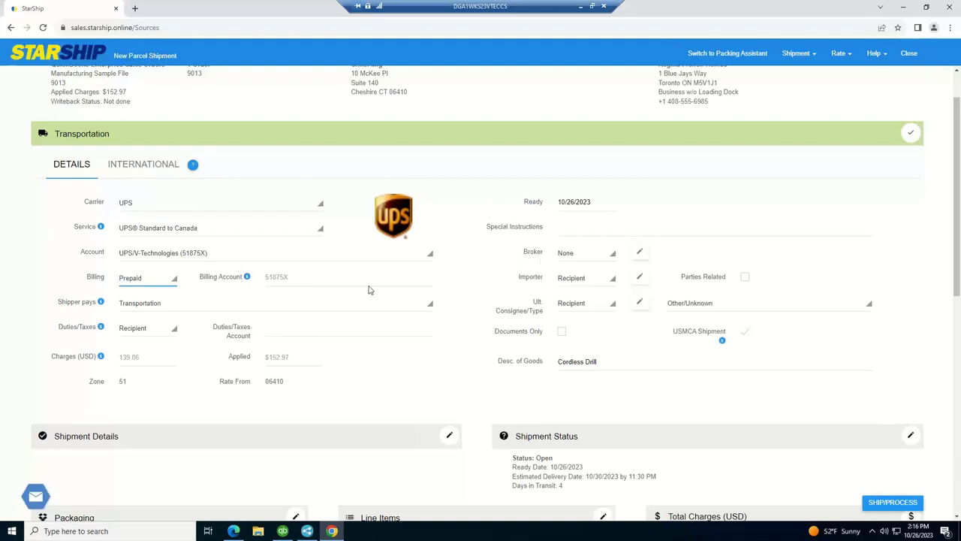
Review the transportation section's international commercial invoice information and the available terms of sale
left_click(132, 171)
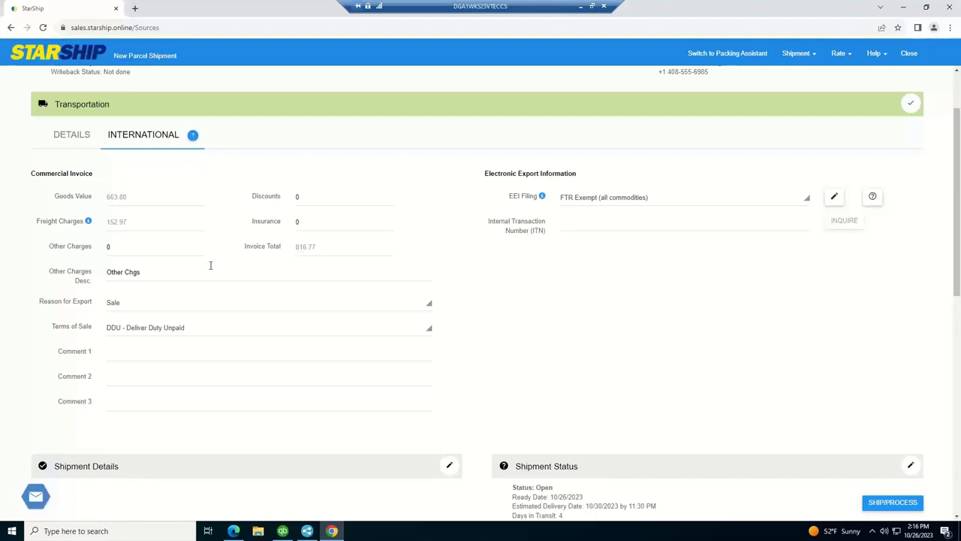
left_click(127, 331)
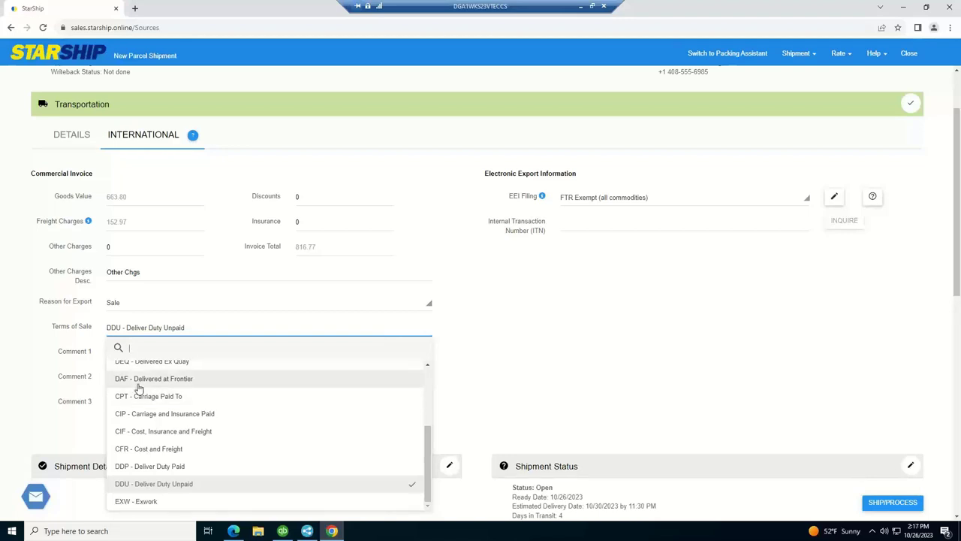
scroll(138, 388, "up", 1)
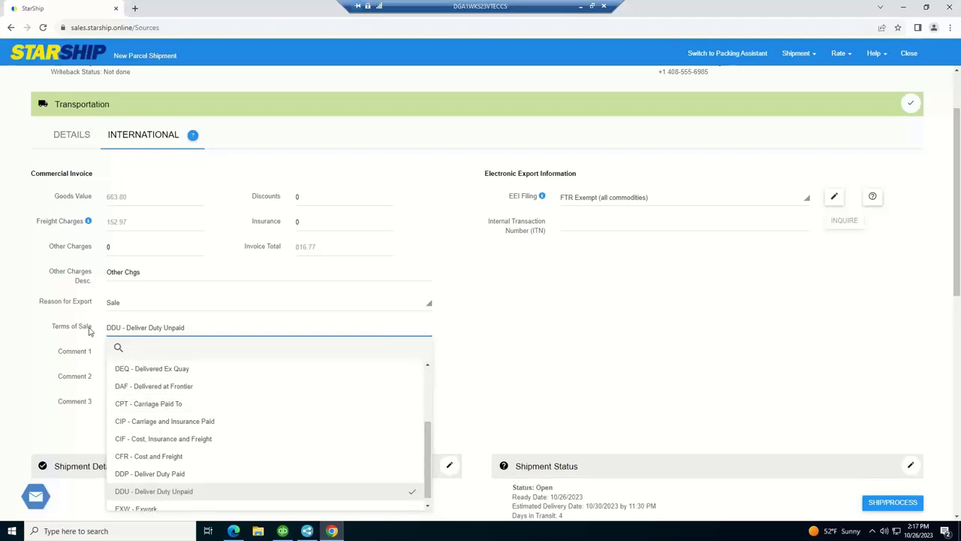
left_click(19, 325)
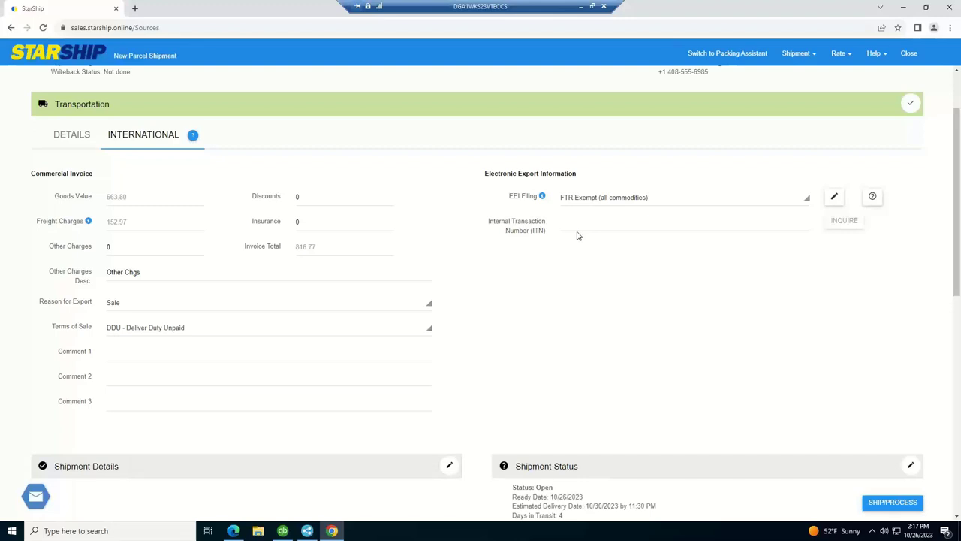
left_click(82, 138)
left_click(910, 133)
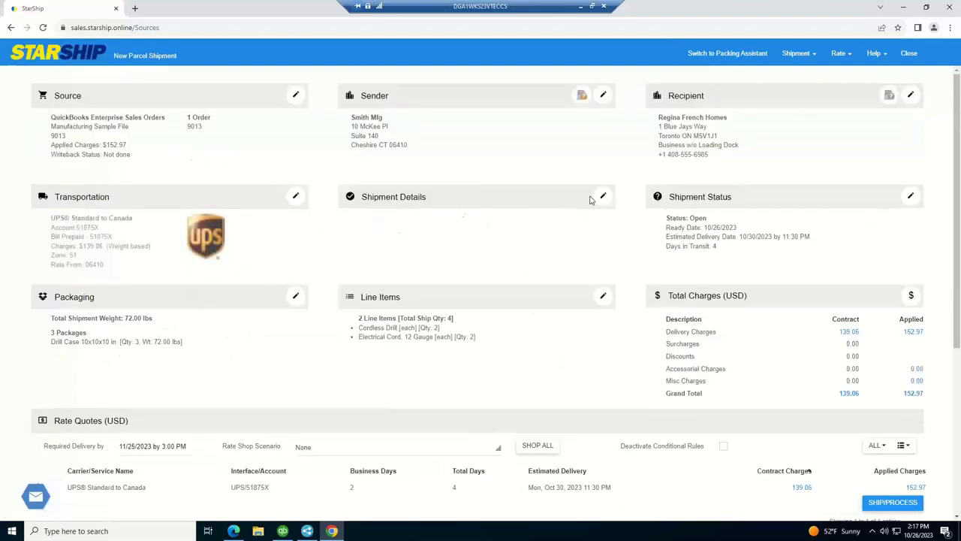
Review the service options in Shipment Details, and expand all packages under Packaging to check their contents and packaging types
left_click(603, 200)
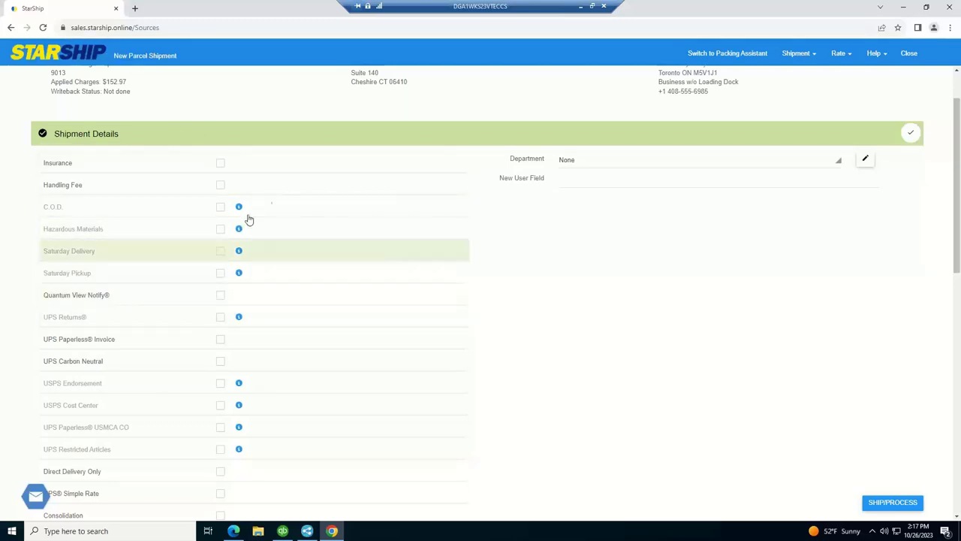
left_click(911, 135)
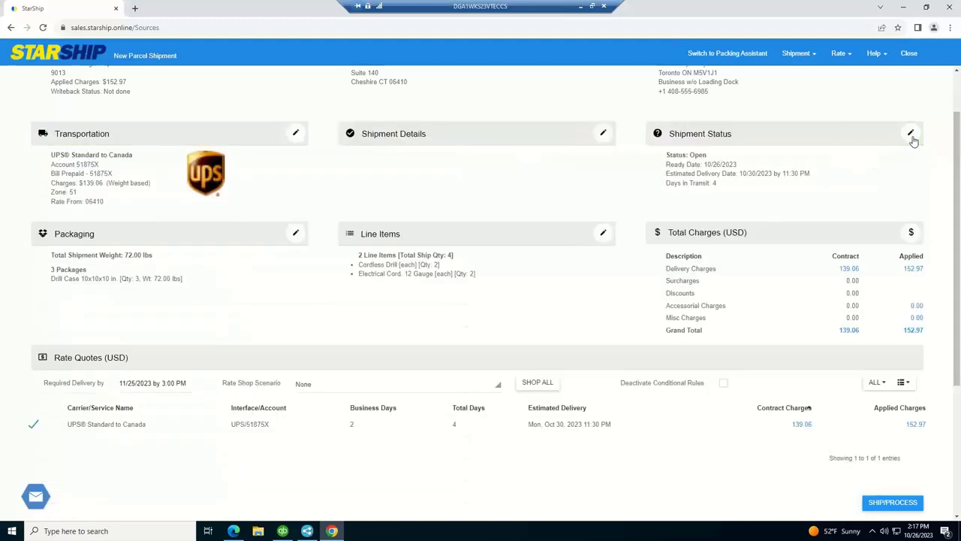
left_click(296, 235)
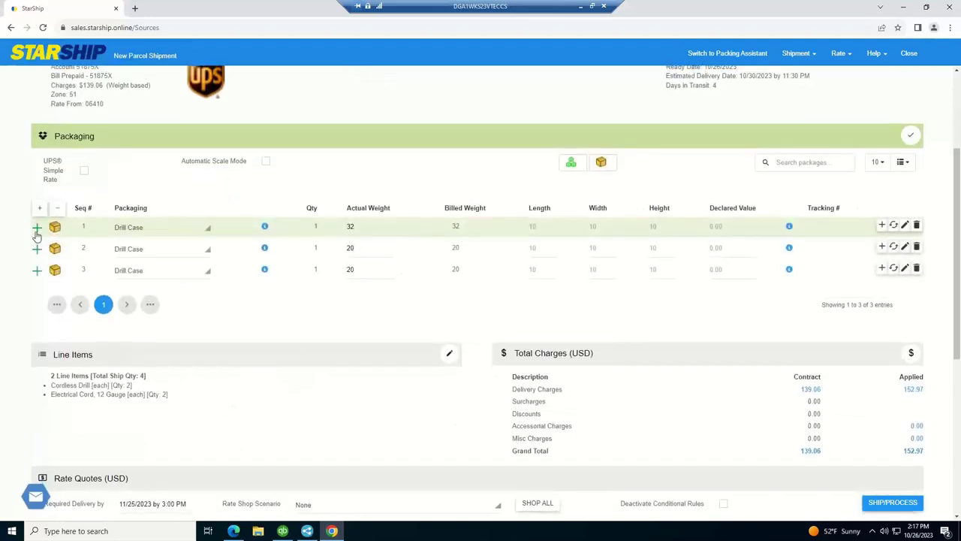
left_click(40, 208)
scroll(35, 210, "down", 1)
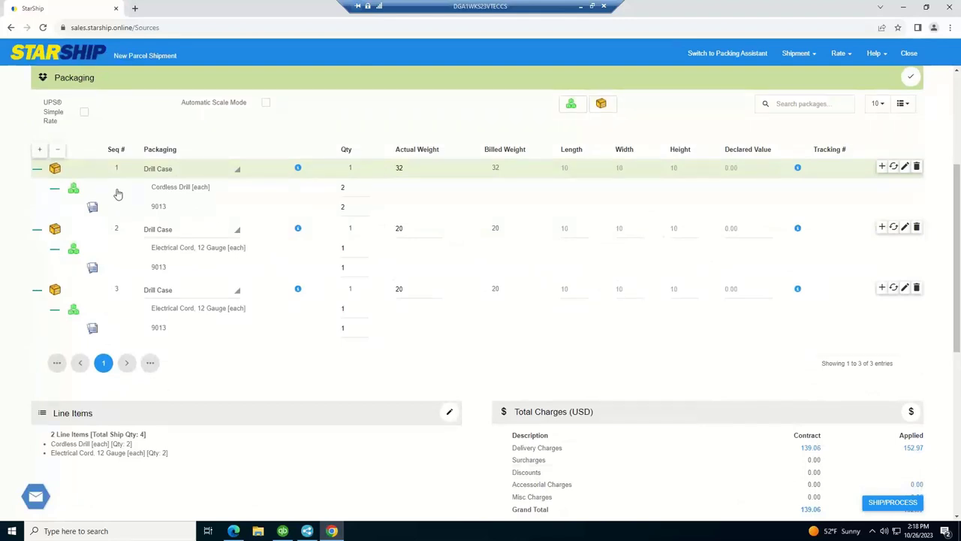
left_click(159, 173)
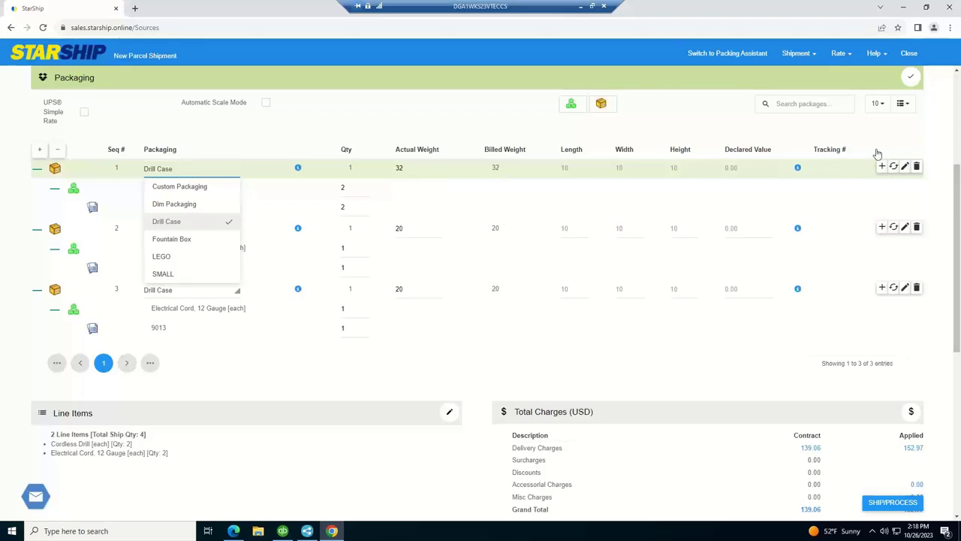
left_click(910, 76)
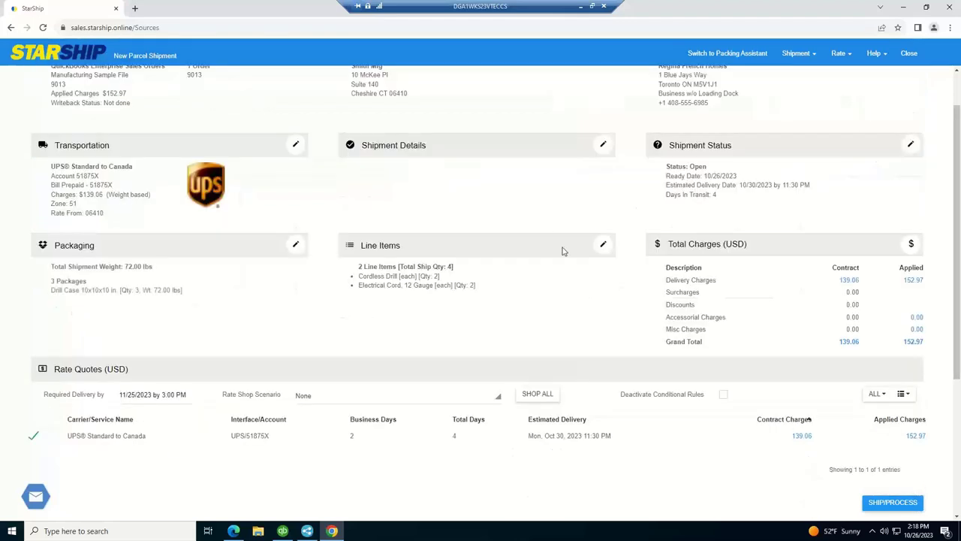
Review the Cordless Drill line item's details and its international customs information
left_click(603, 246)
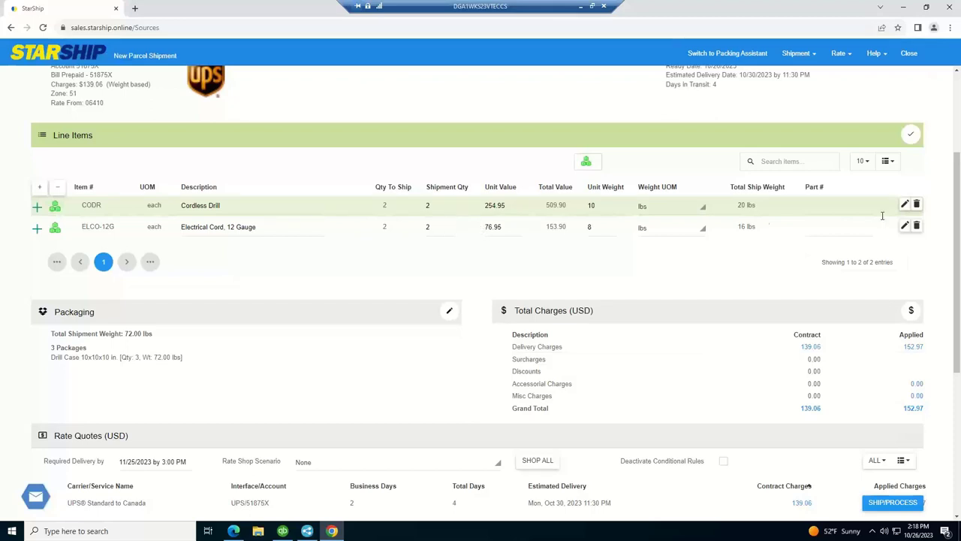
left_click(905, 204)
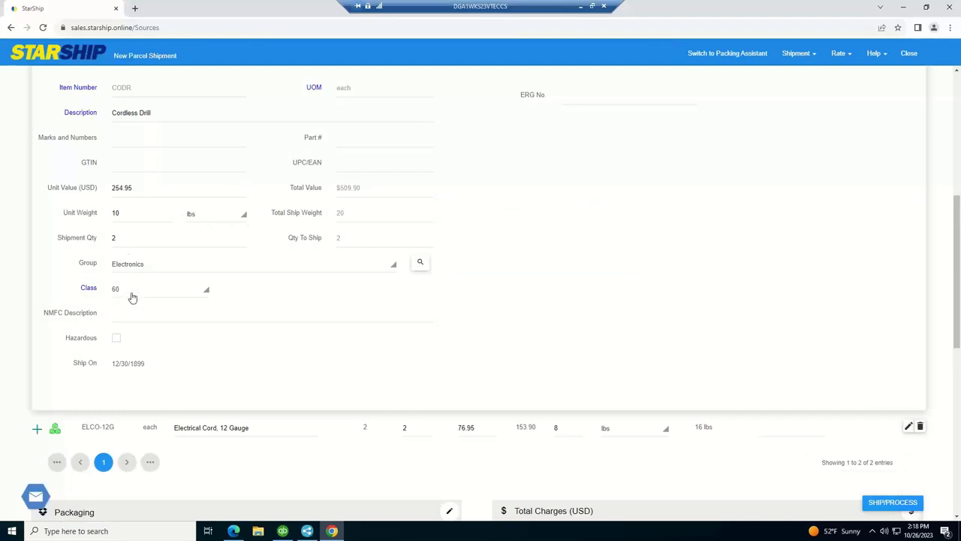
scroll(122, 225, "up", 2)
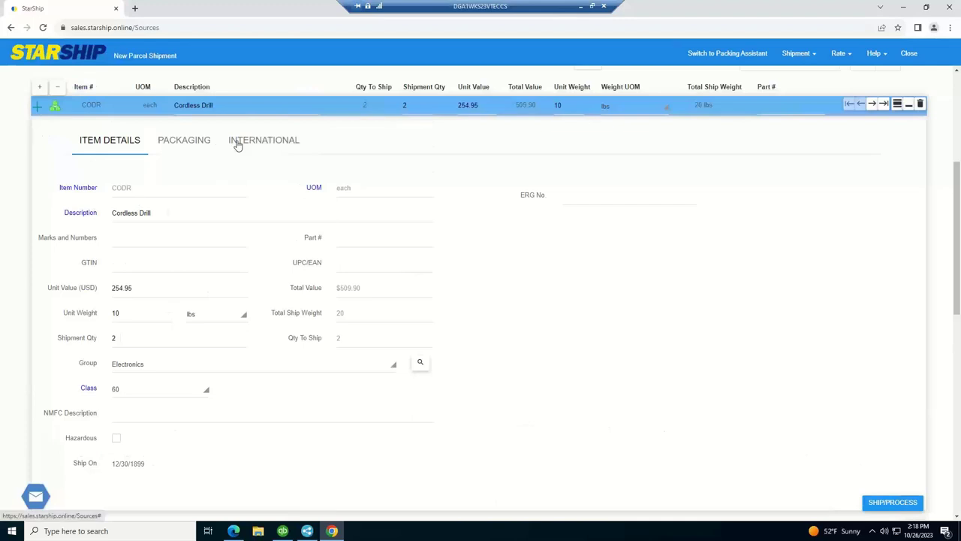
left_click(237, 143)
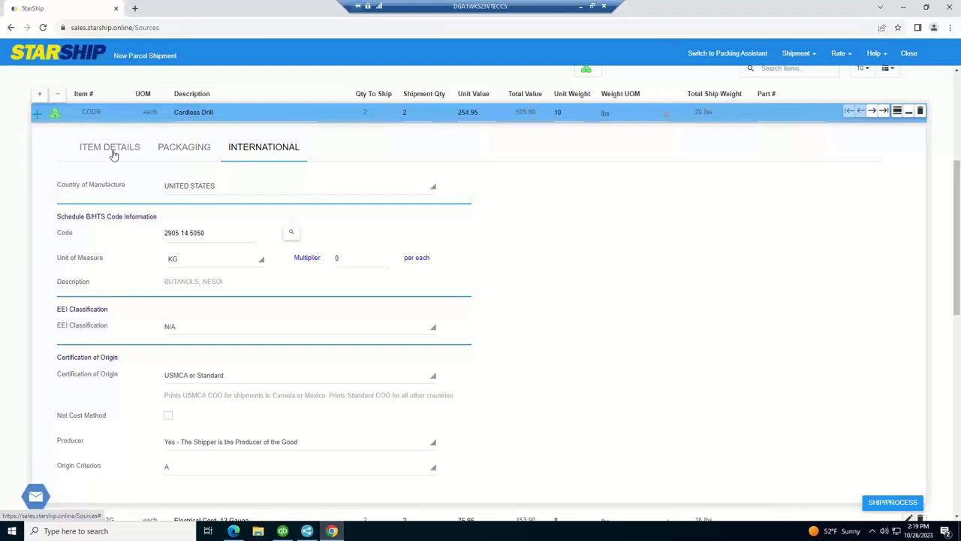
left_click(910, 111)
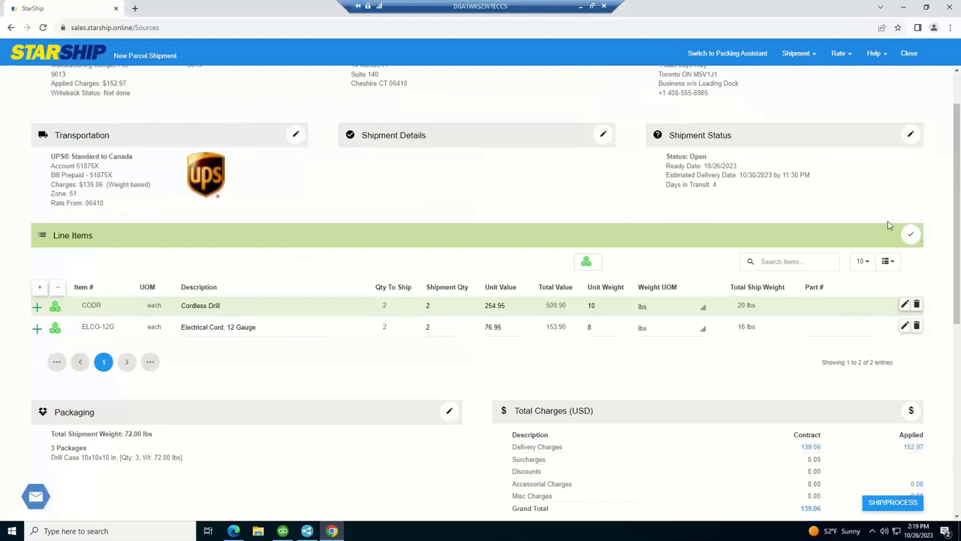
left_click(911, 235)
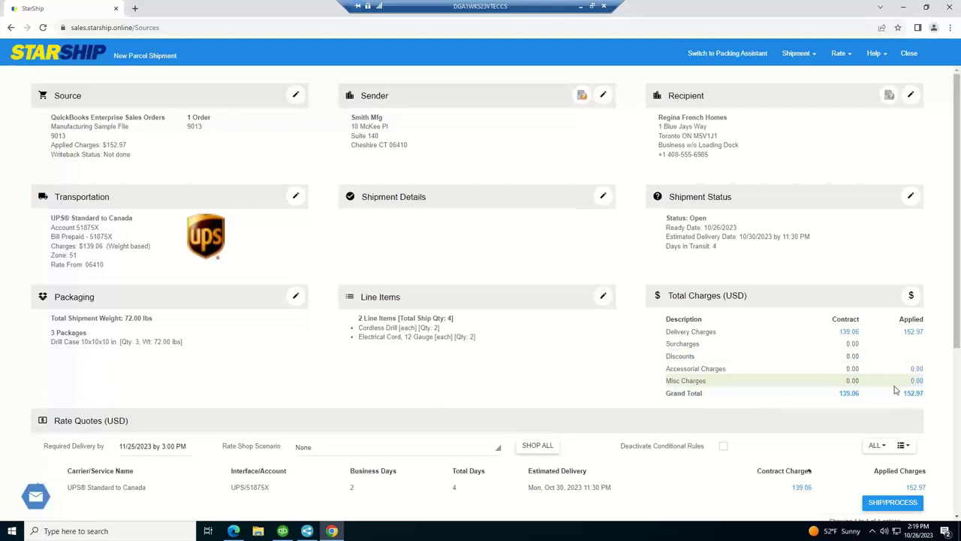
Shop rates across all carriers and process the shipment with UPS Standard to Canada
scroll(541, 413, "down", 1)
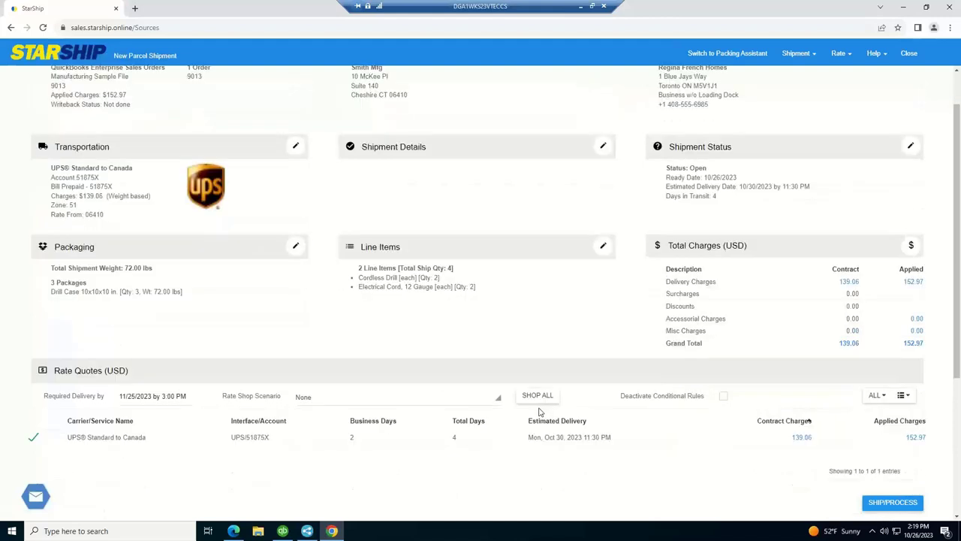
scroll(557, 397, "down", 1)
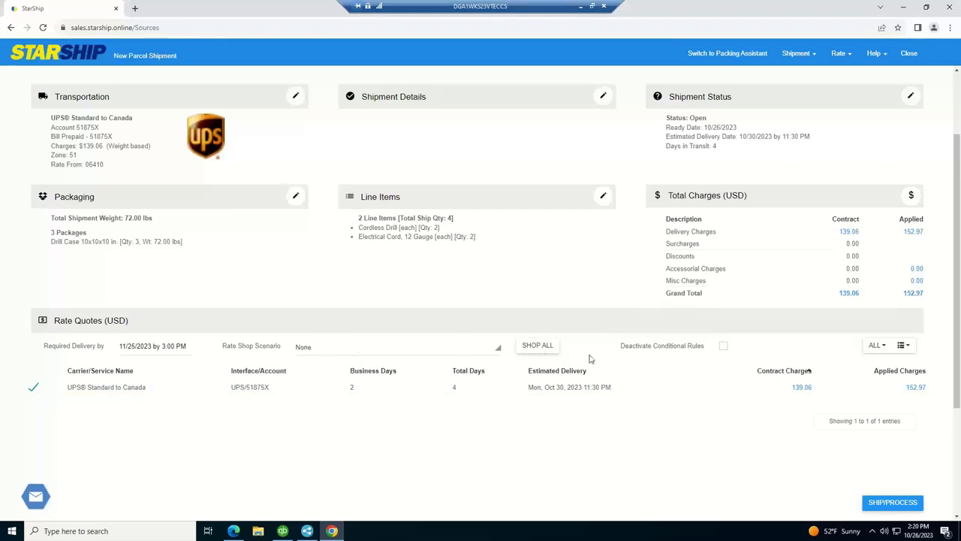
left_click(539, 346)
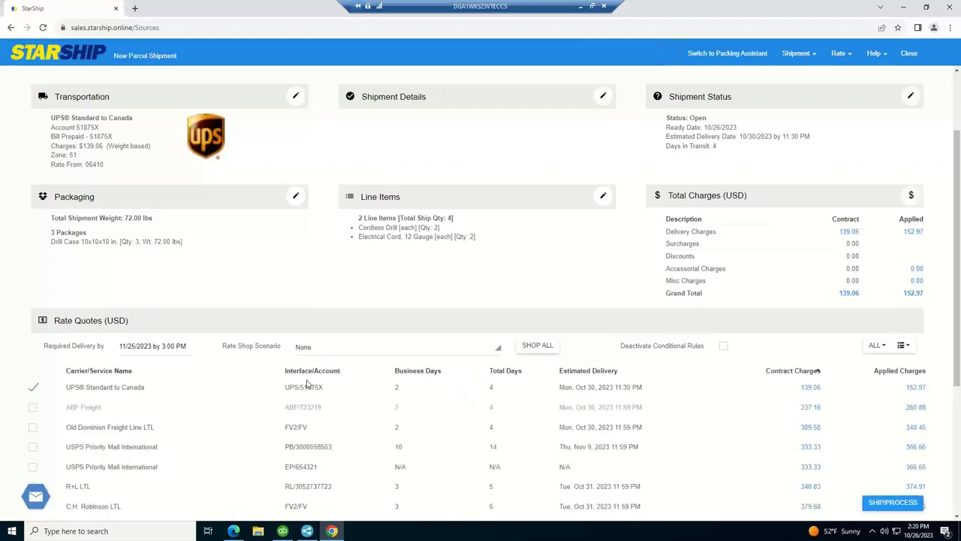
scroll(202, 403, "down", 1)
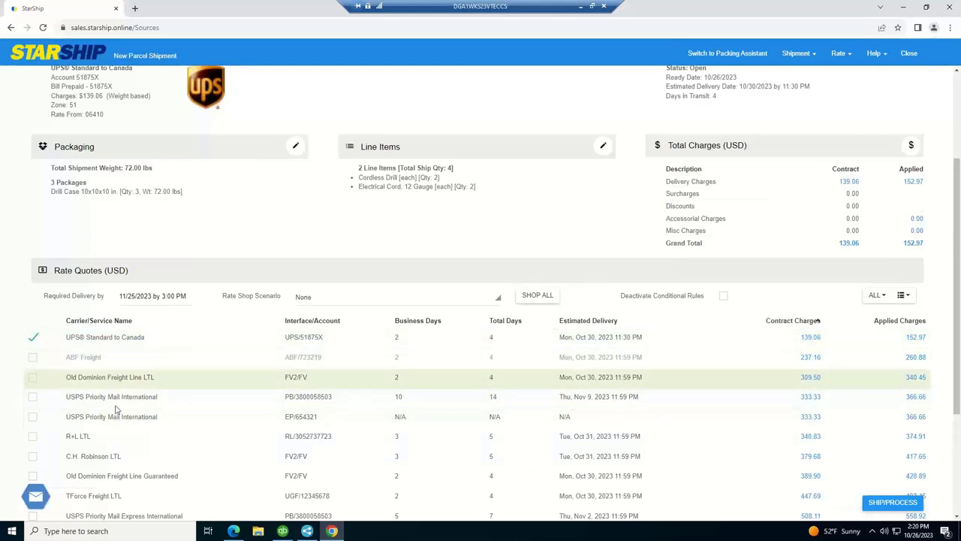
scroll(120, 456, "down", 1)
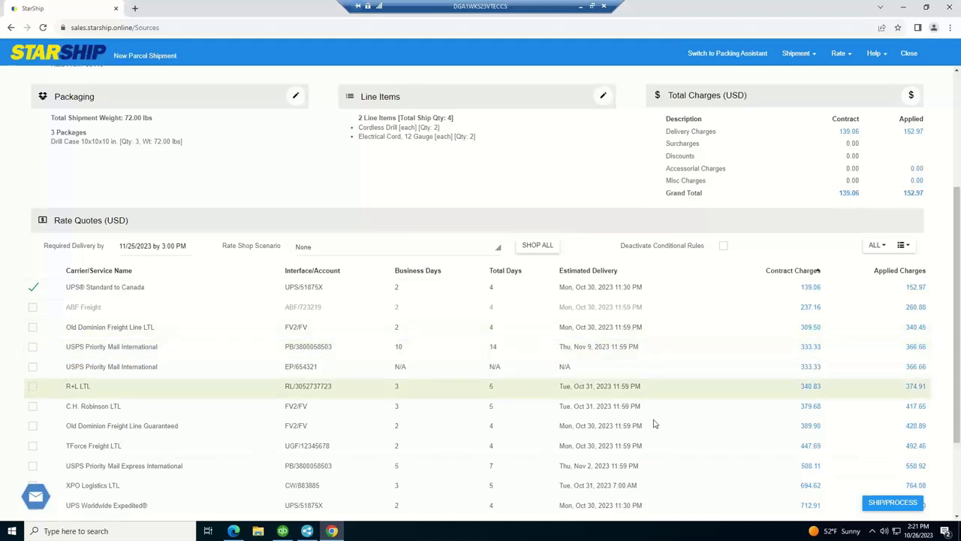
left_click(891, 504)
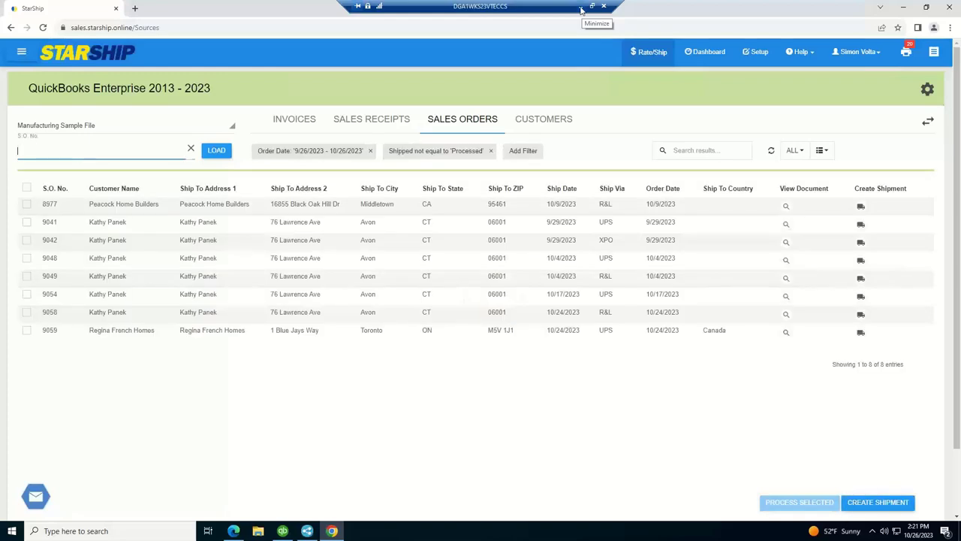
Switch to Microsoft Edge and review the Commercial Invoice and USMCA Certification of Origin PDFs
left_click(581, 9)
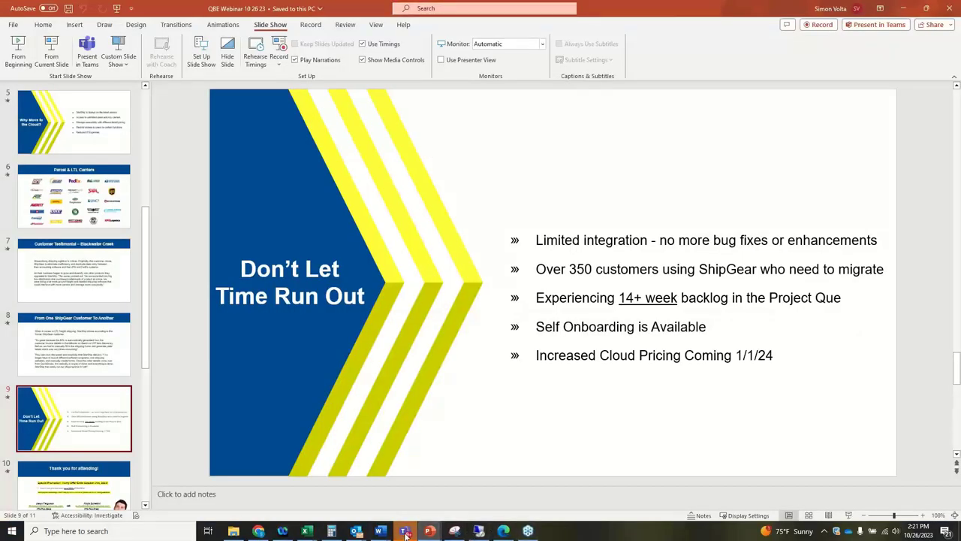
left_click(478, 531)
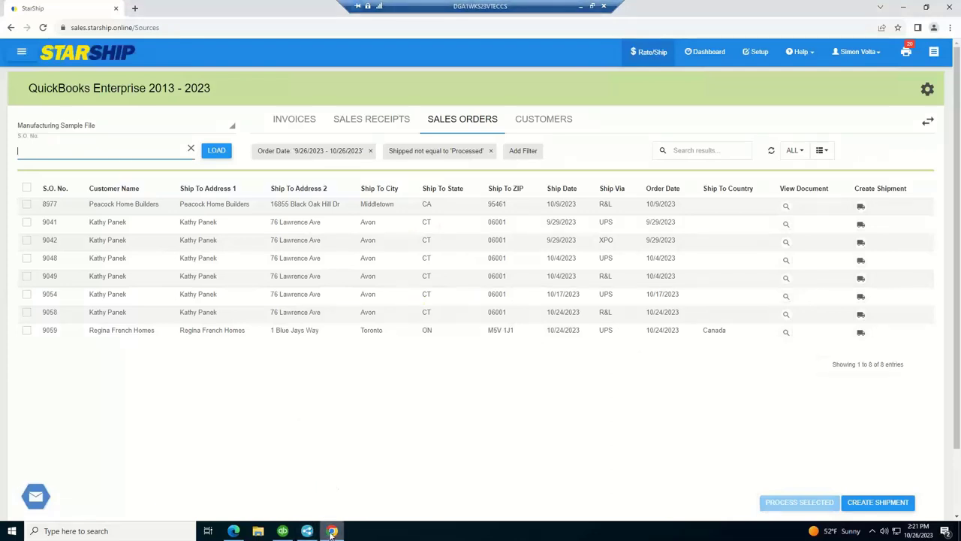
left_click(333, 531)
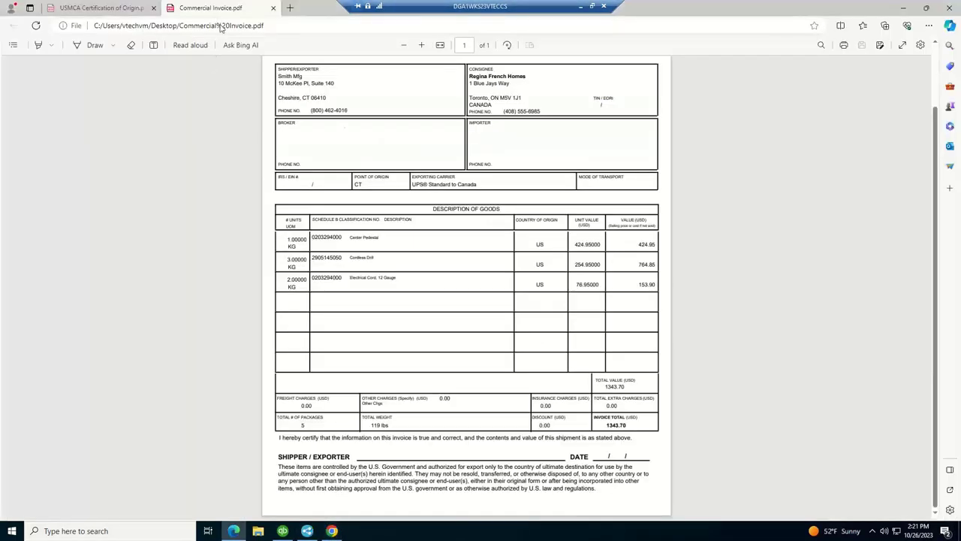
scroll(344, 133, "up", 2)
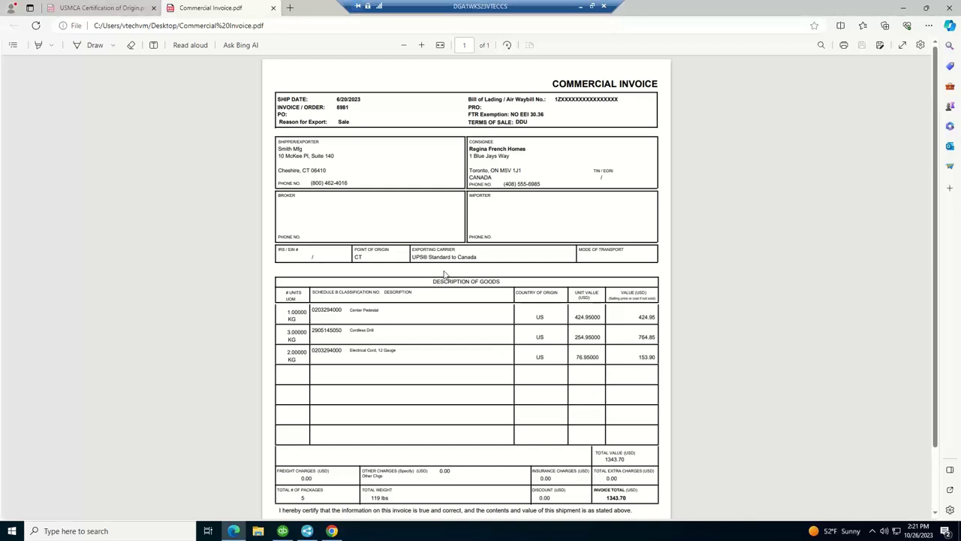
left_click(117, 9)
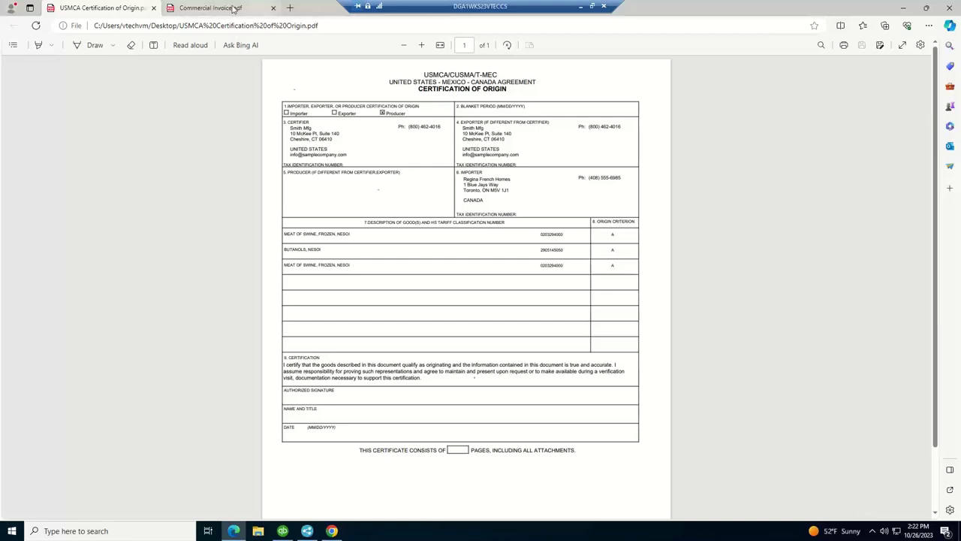
Switch to QuickBooks to check the freight and tracking details on the sales order, and return to StarShip in Chrome
left_click(282, 531)
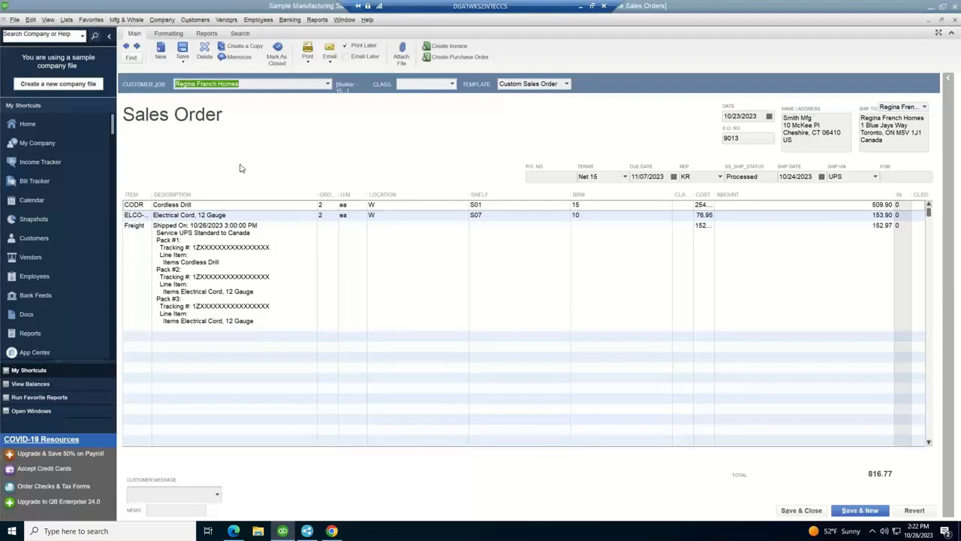
left_click(332, 531)
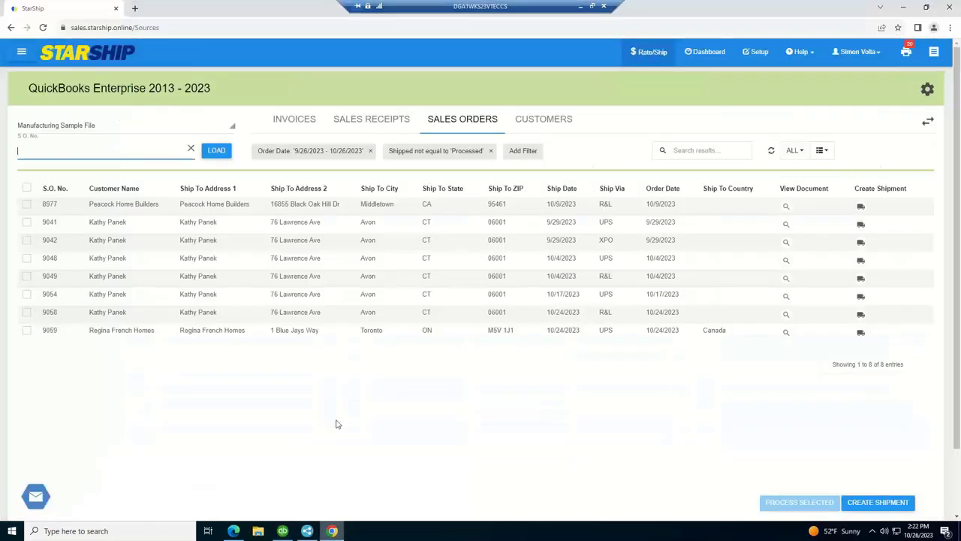
Open the shipping dashboard and review the chart types that can be added to it
left_click(705, 52)
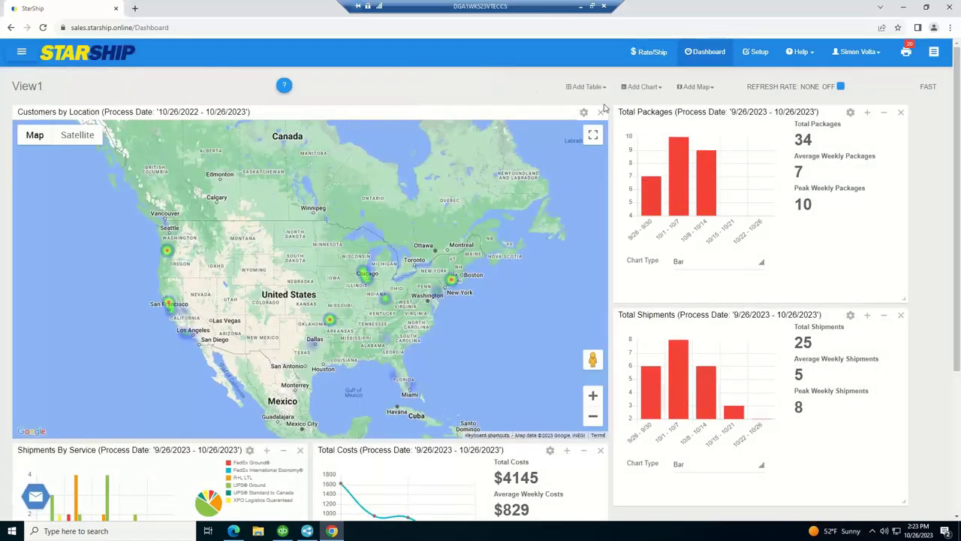
left_click(639, 88)
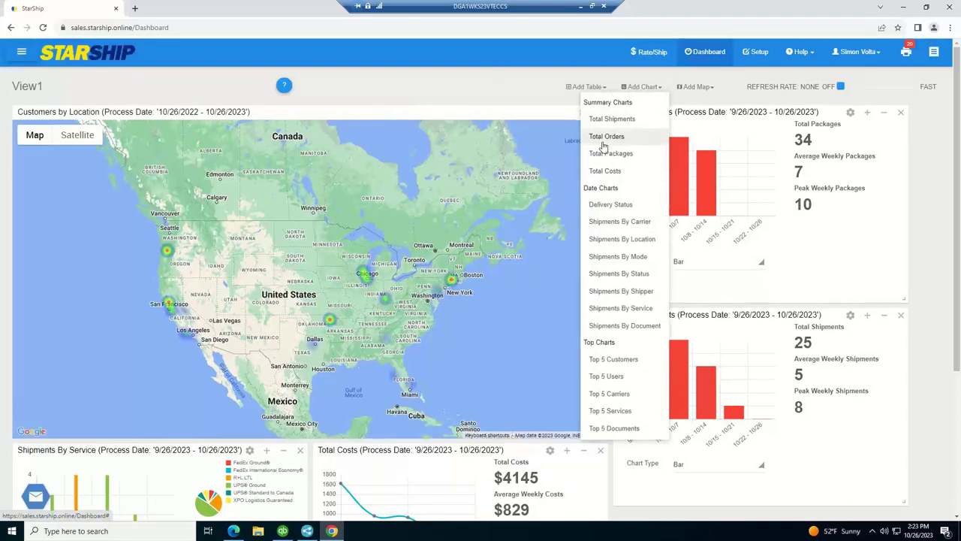
left_click(500, 87)
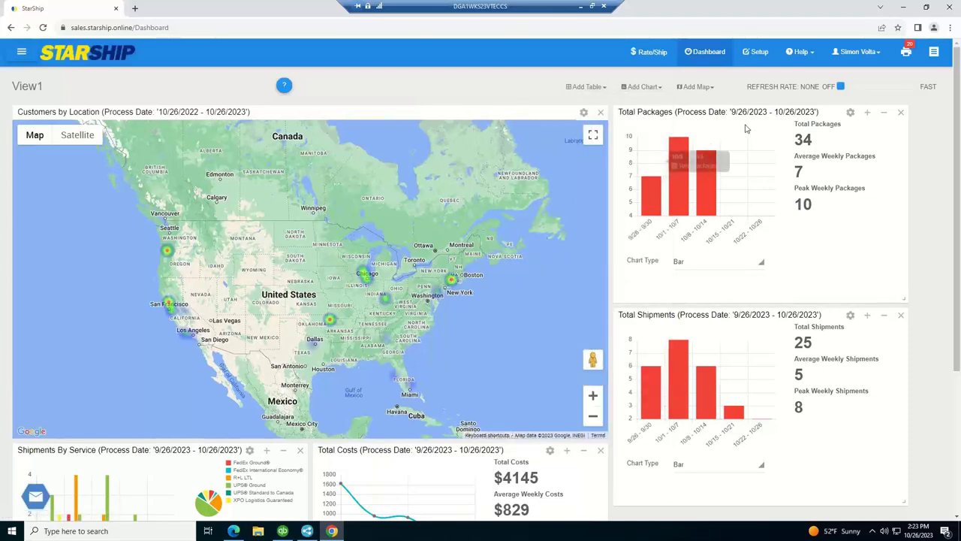
Set the Total Packages chart's Process Date filter to Past 3 Months
left_click(850, 113)
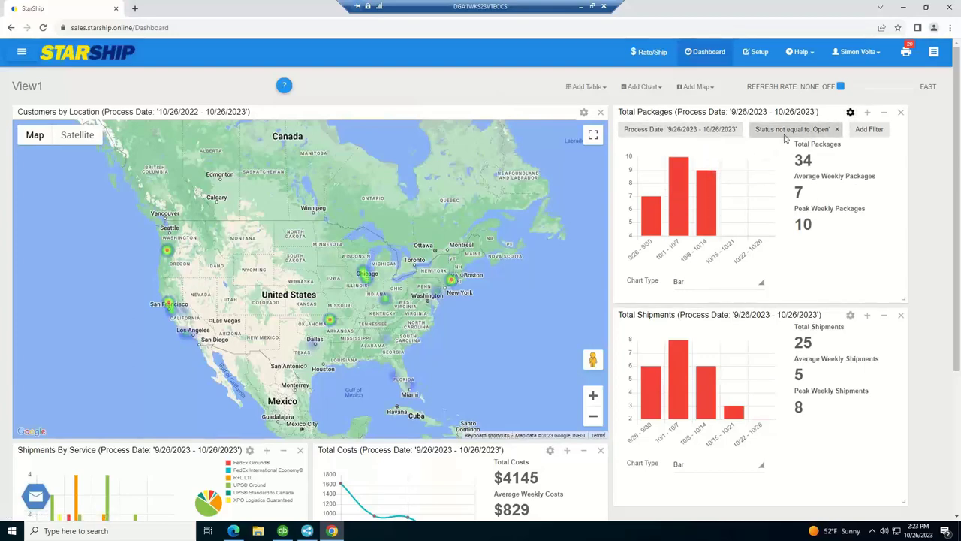
left_click(669, 130)
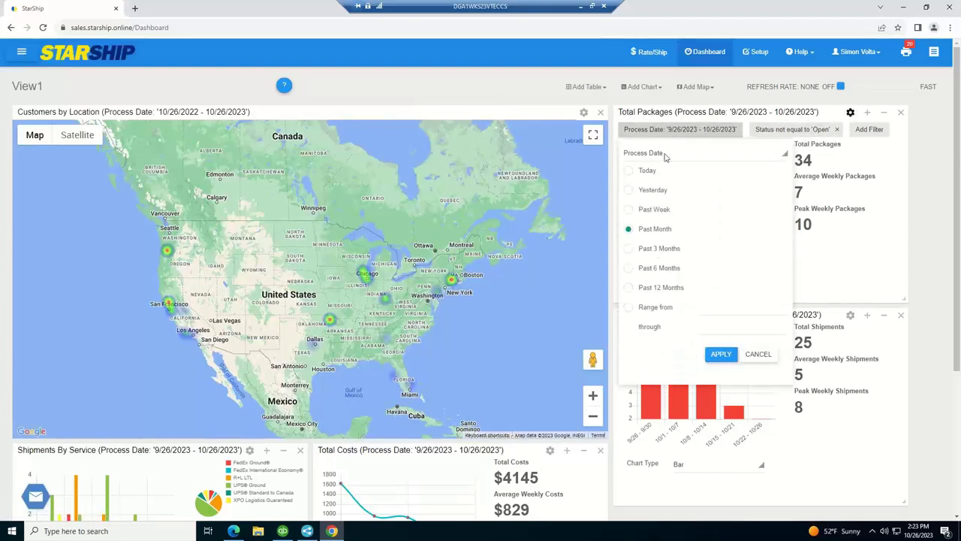
left_click(629, 248)
left_click(718, 356)
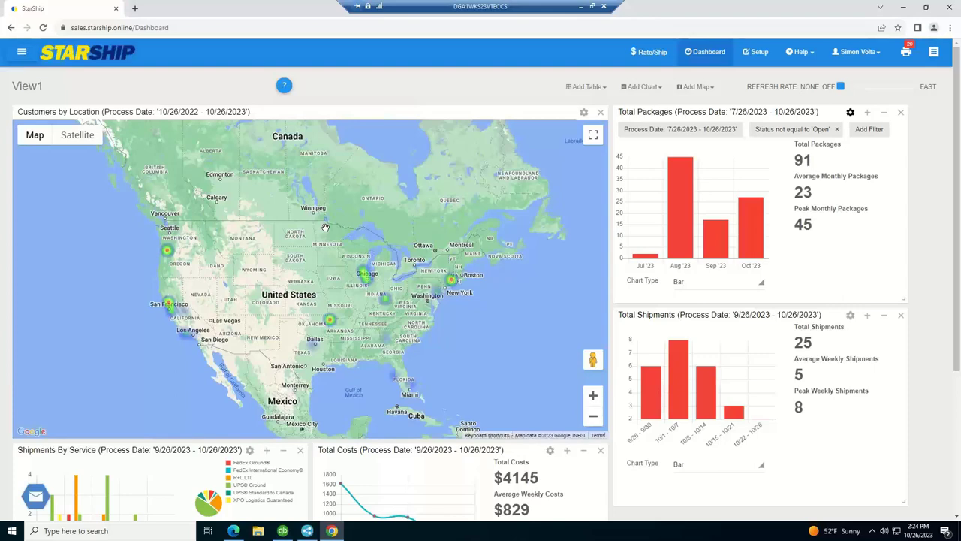
Open StarShip Reports and look through the list of available reports
left_click(21, 52)
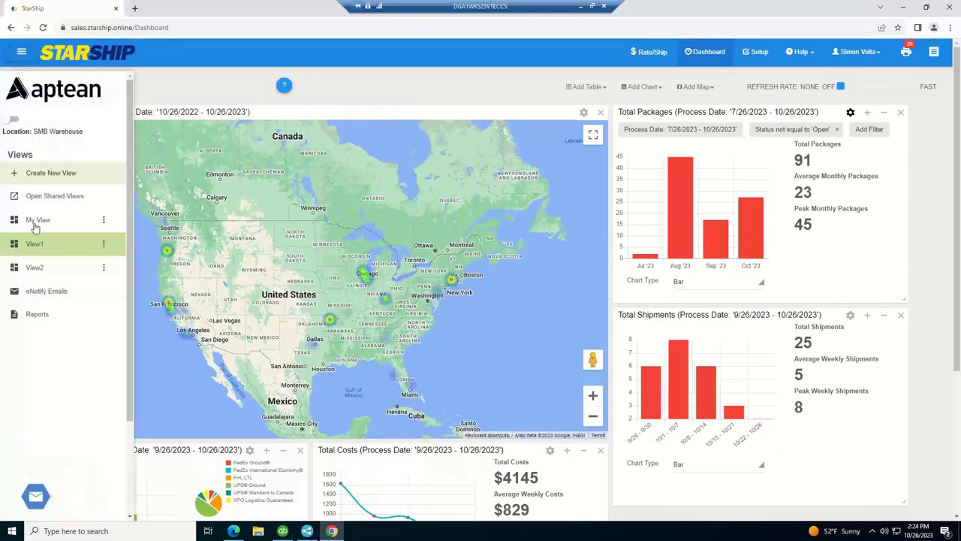
left_click(42, 316)
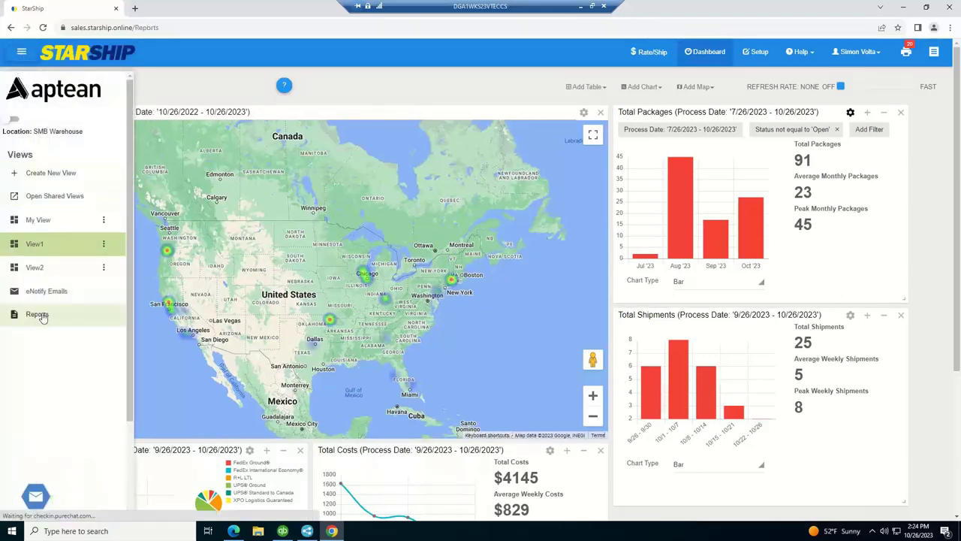
left_click(123, 129)
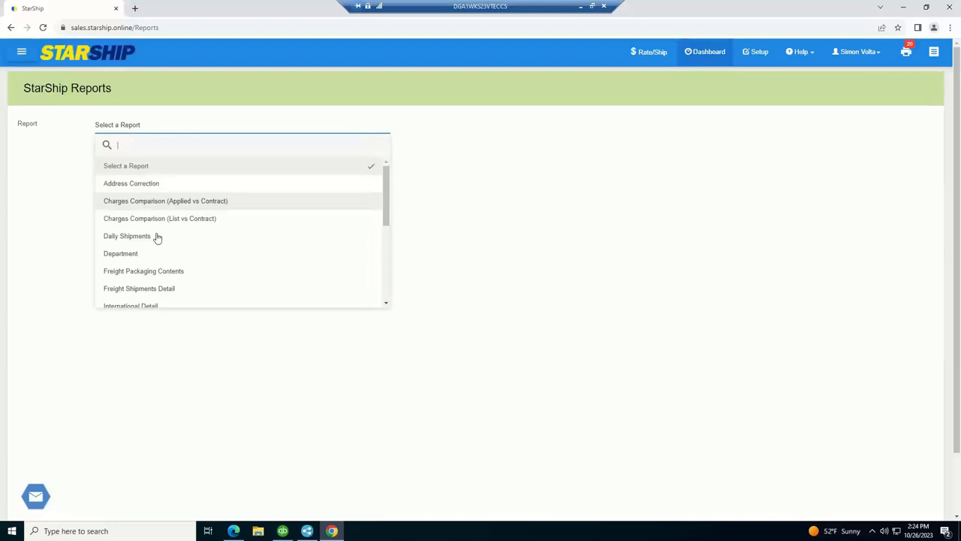
scroll(157, 236, "down", 1)
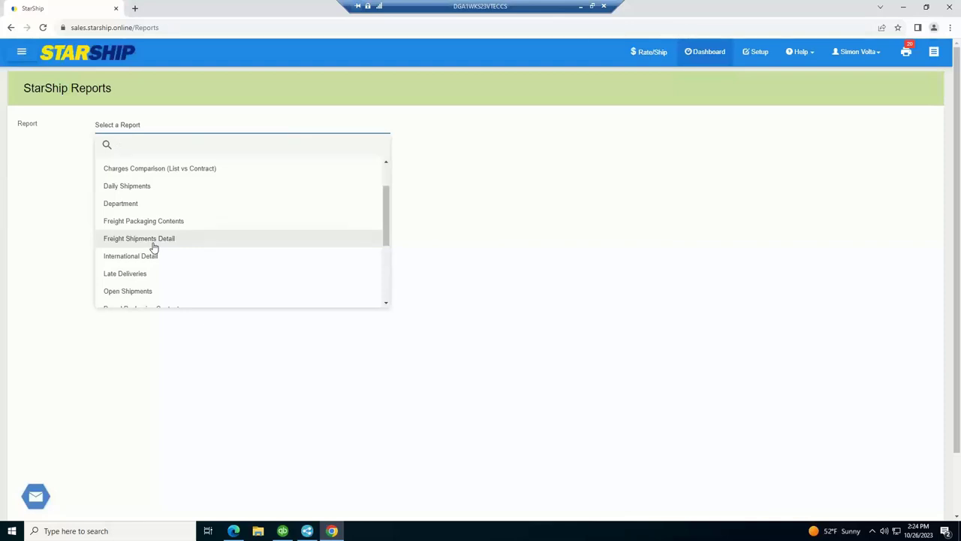
scroll(154, 248, "up", 1)
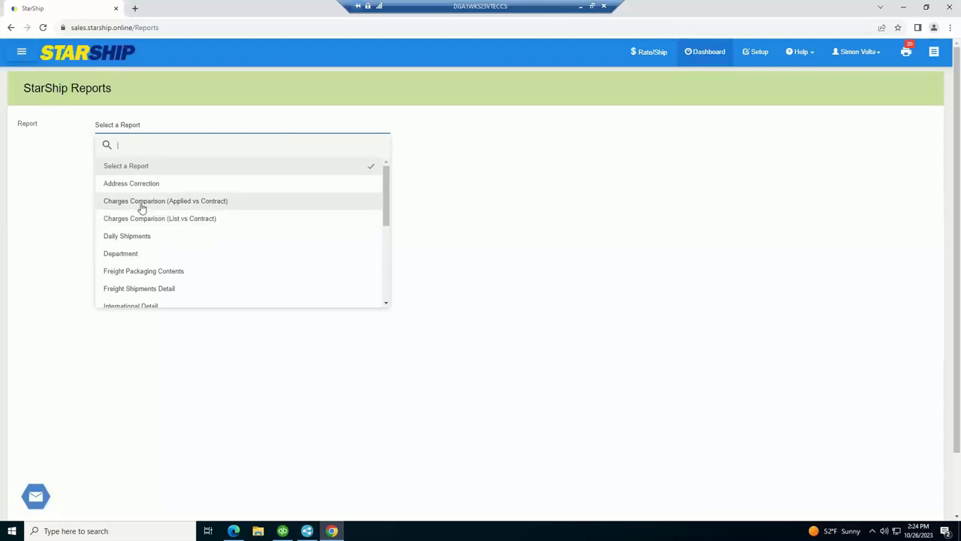
Open the eNotify Email Viewer and display the Pending emails
left_click(21, 52)
left_click(41, 290)
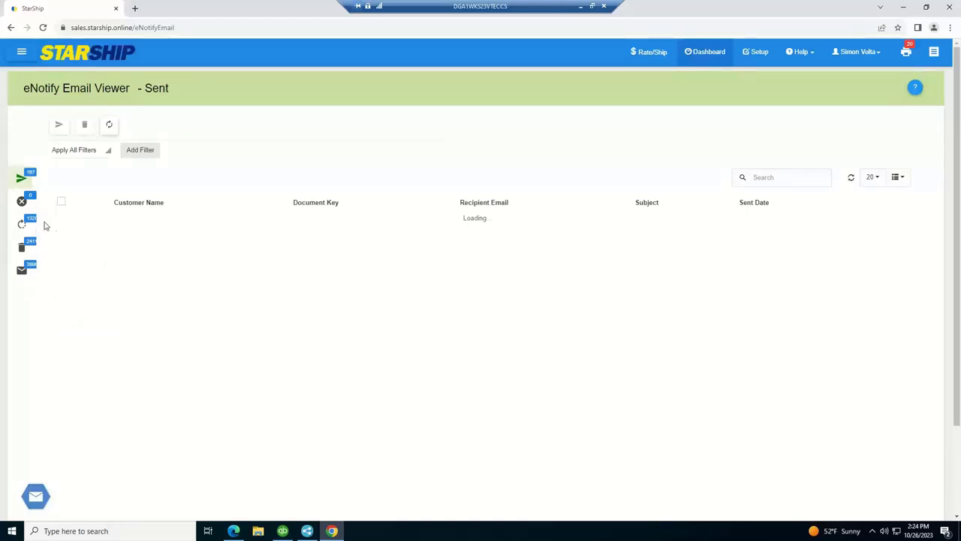
mouse_move(38, 225)
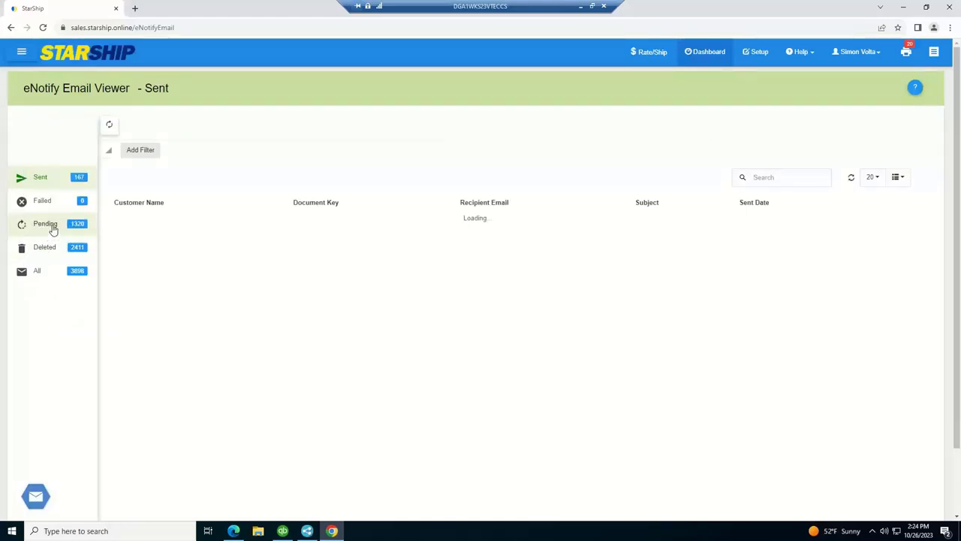
left_click(54, 229)
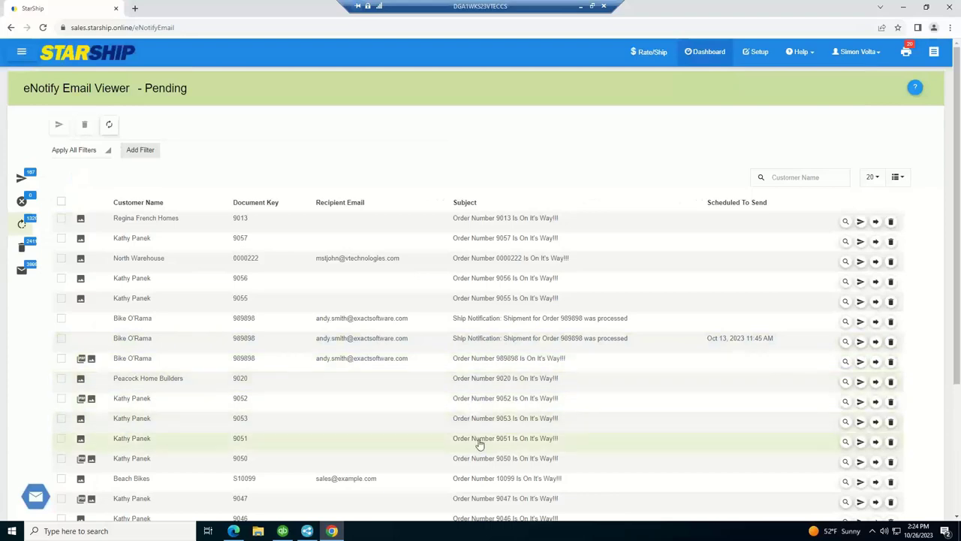
Review a pending "Is On It's Way!!!" notification for the Aegis Puck shipment, and check its tracking link on the UPS site before returning to StarShip
left_click(475, 420)
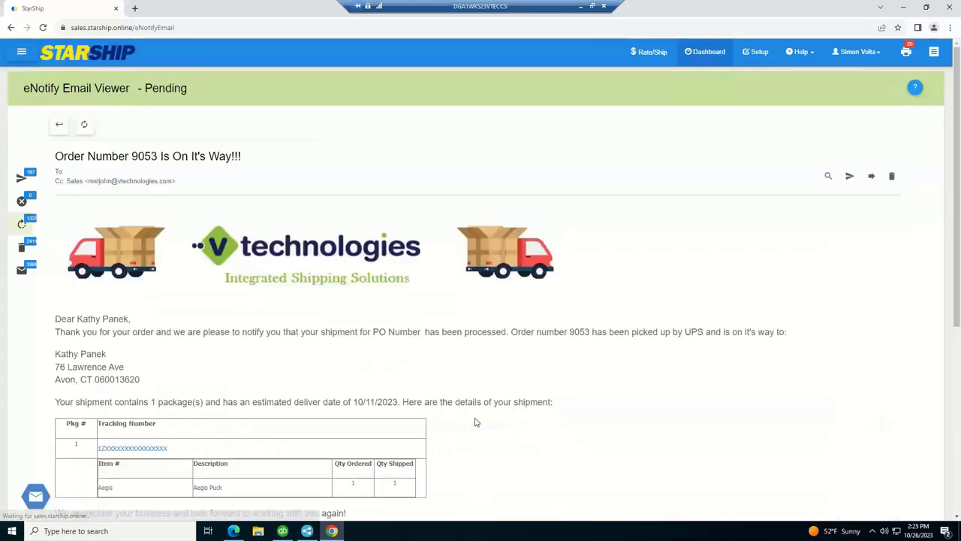
scroll(427, 374, "down", 1)
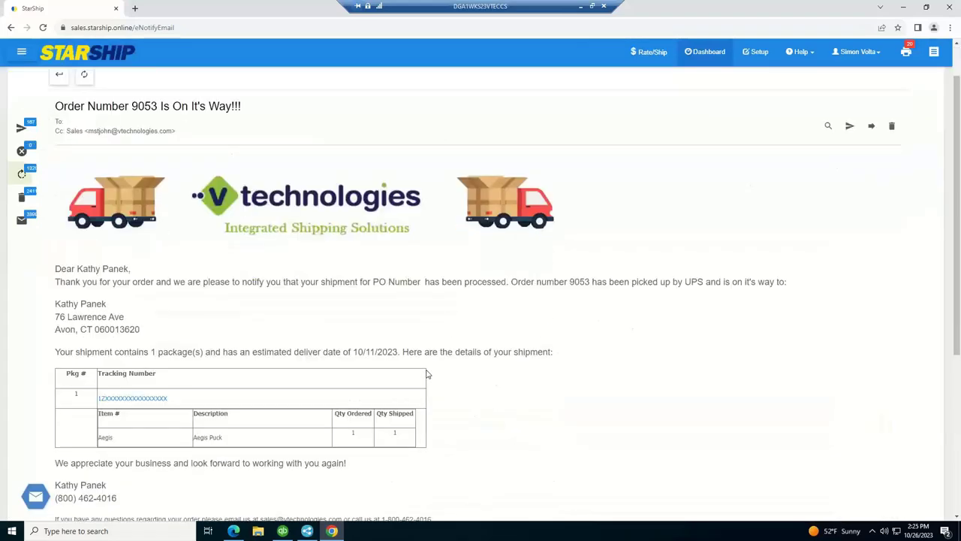
scroll(427, 374, "down", 1)
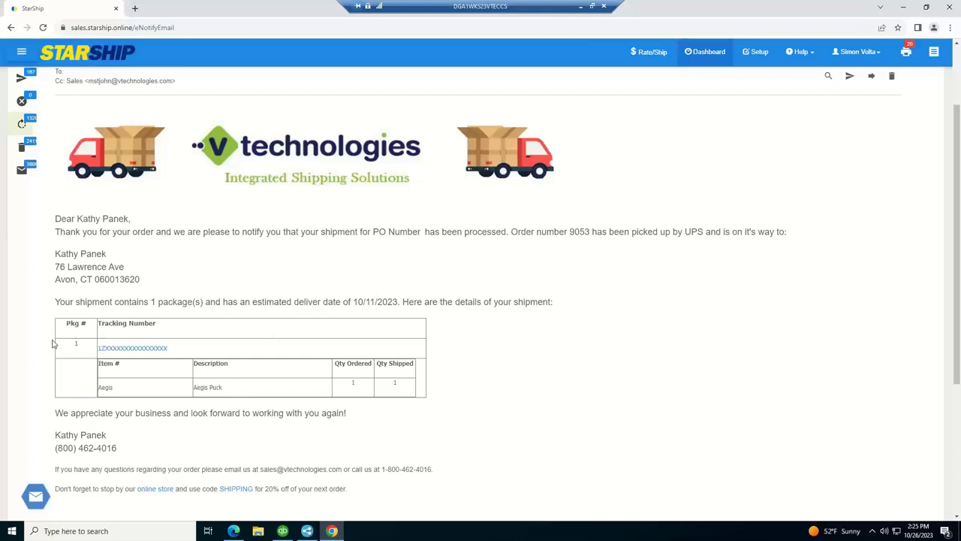
left_click(131, 350)
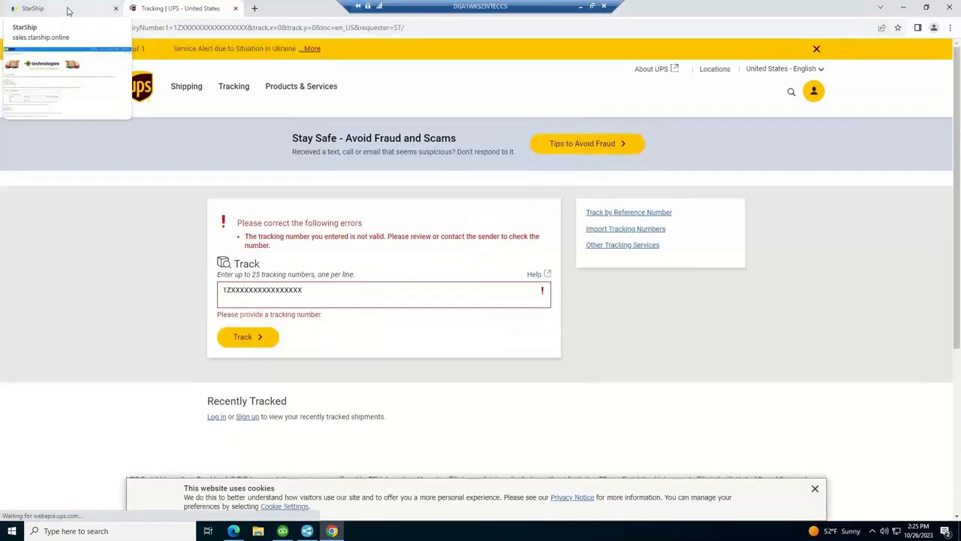
left_click(68, 11)
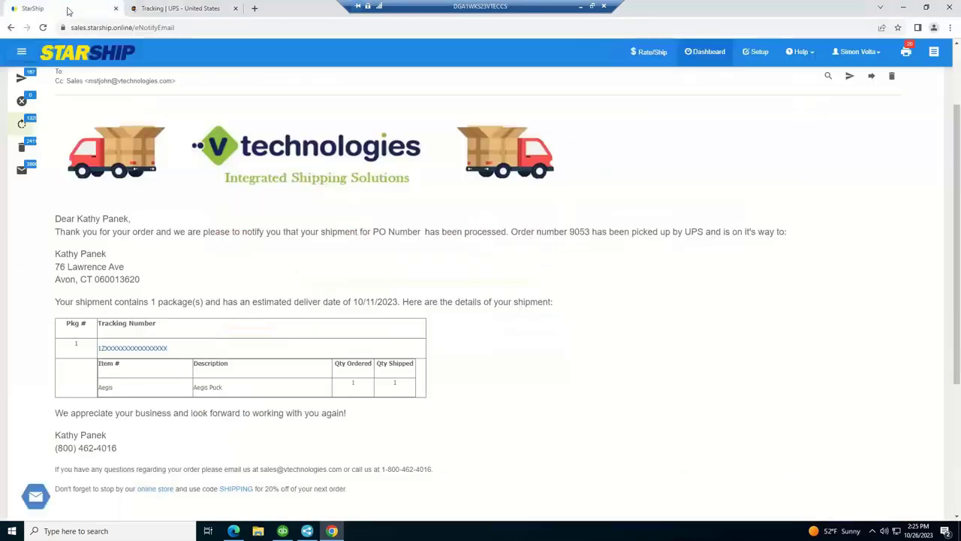